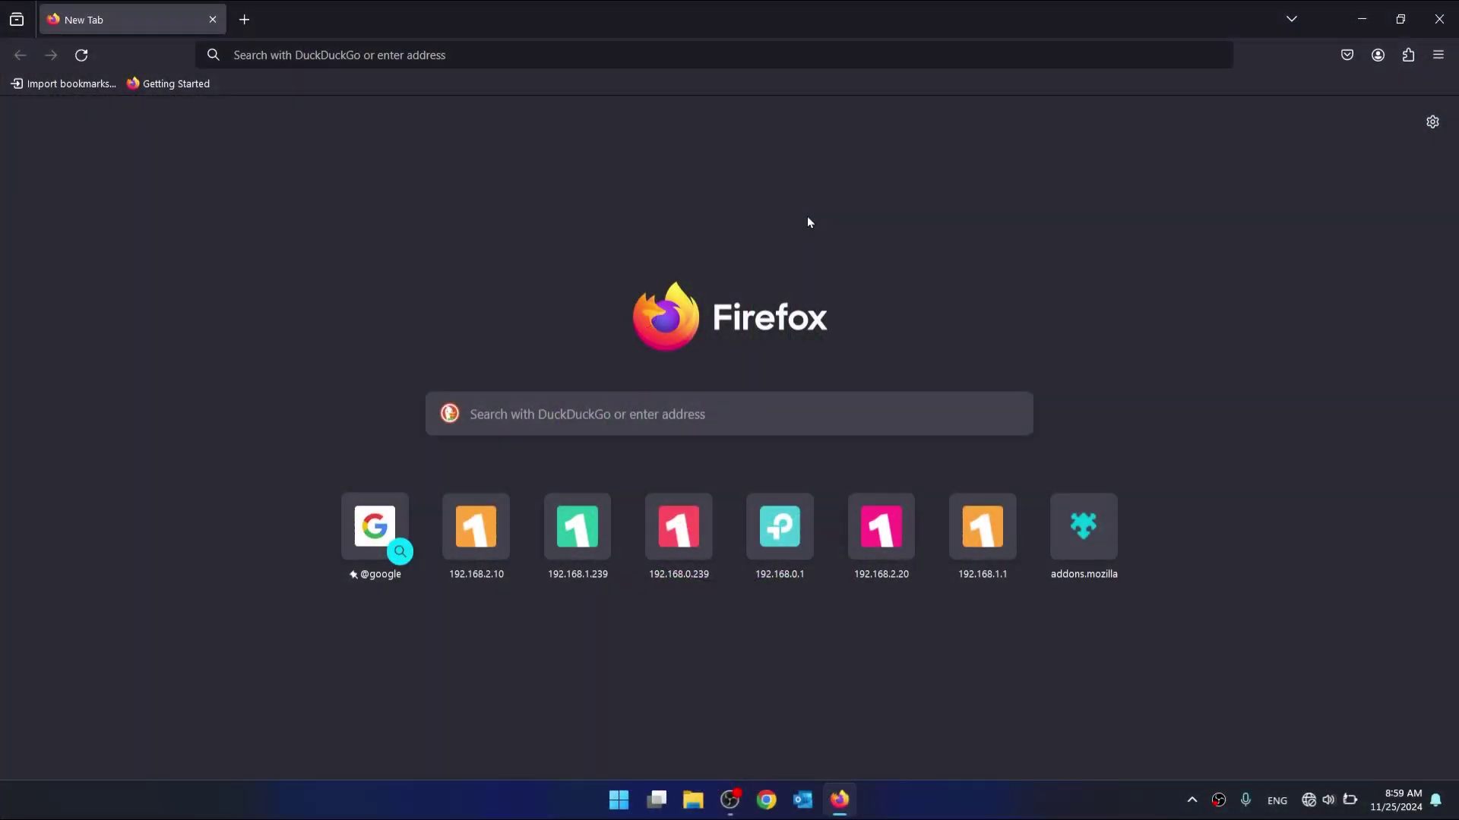
Step: Open the context menu of the system tray network icon
{"action": "right_click", "coordinate": [1308, 800]}
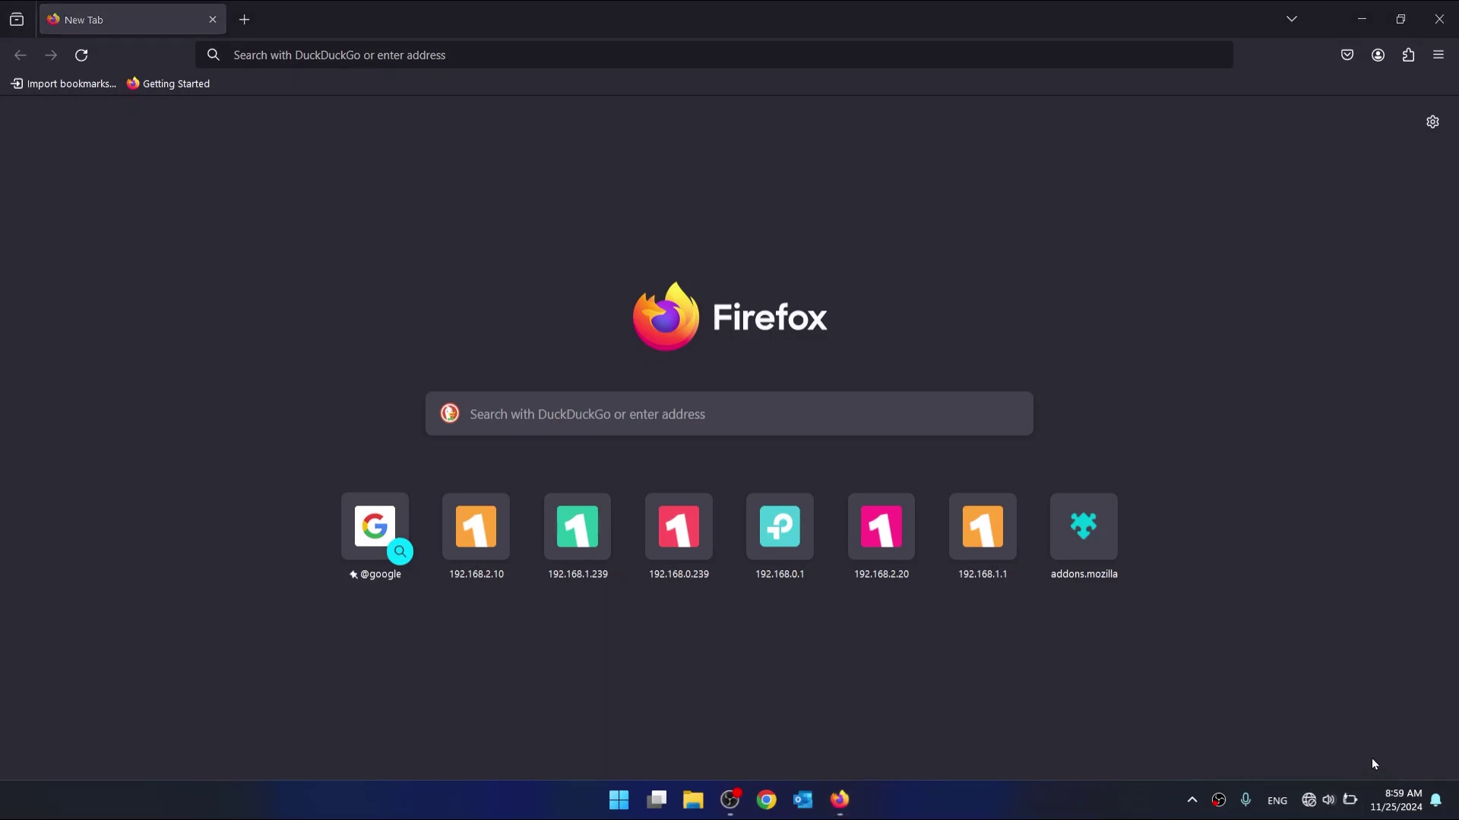
Step: Go to Network and Internet settings, open the Ethernet details, and edit IP assignment
{"action": "left_click", "coordinate": [1371, 758]}
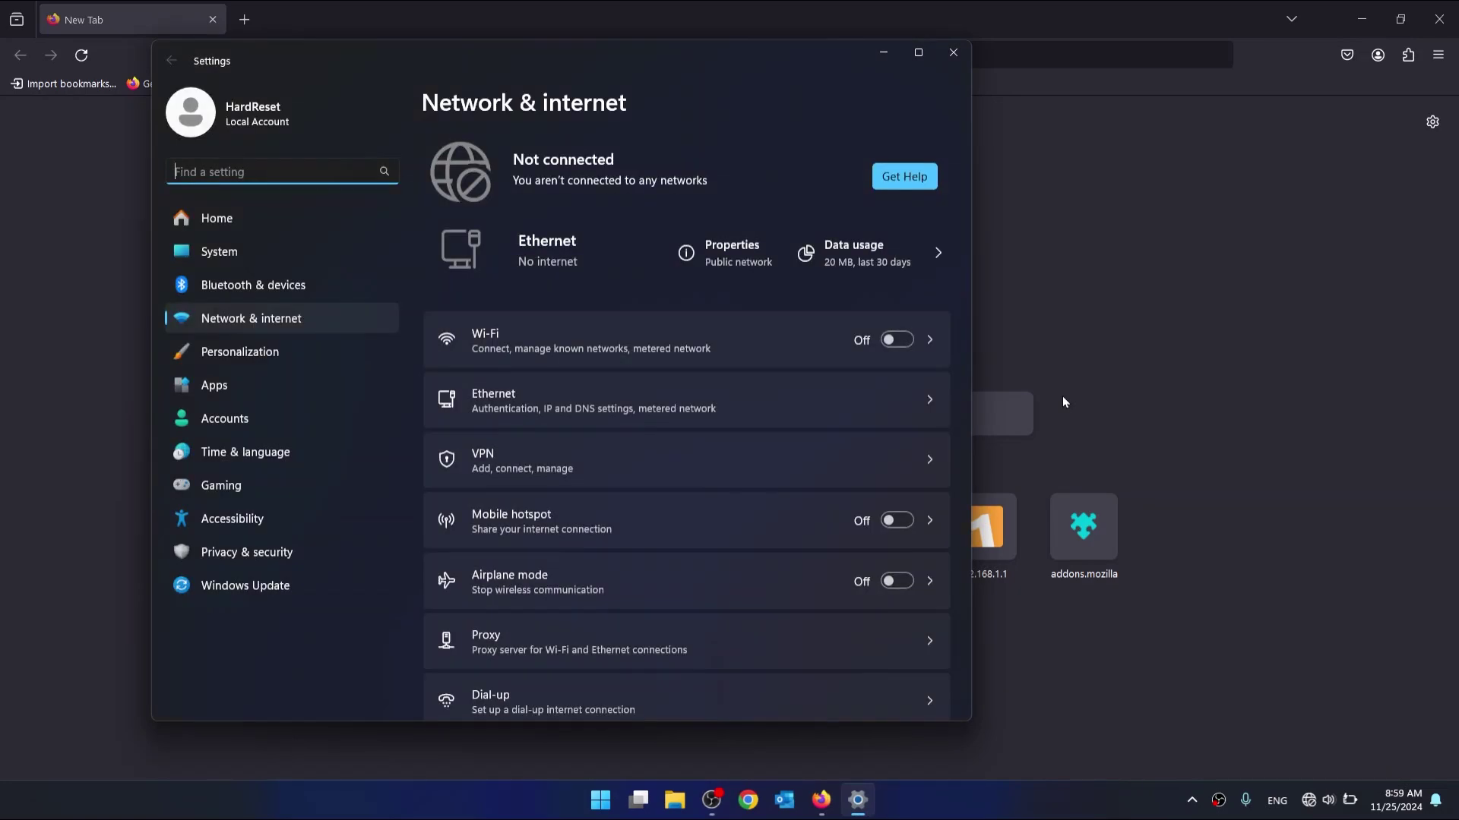
{"action": "left_click", "coordinate": [738, 245]}
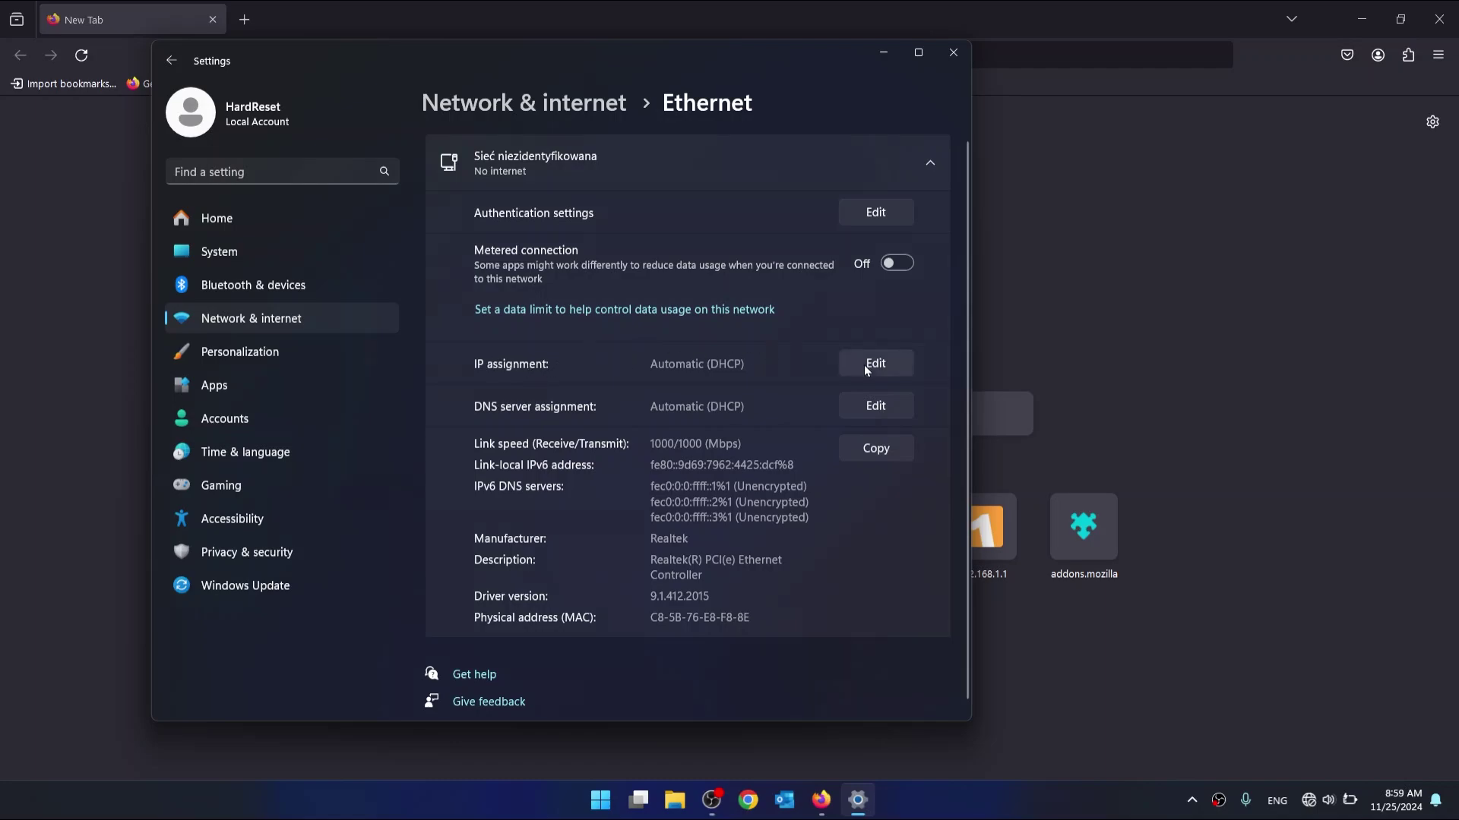
{"action": "left_click", "coordinate": [863, 364]}
Step: Set Ethernet to manual IPv4 192.168.0.10 with mask 255.255.255.0 and save
{"action": "left_click", "coordinate": [559, 352]}
{"action": "left_click", "coordinate": [501, 384]}
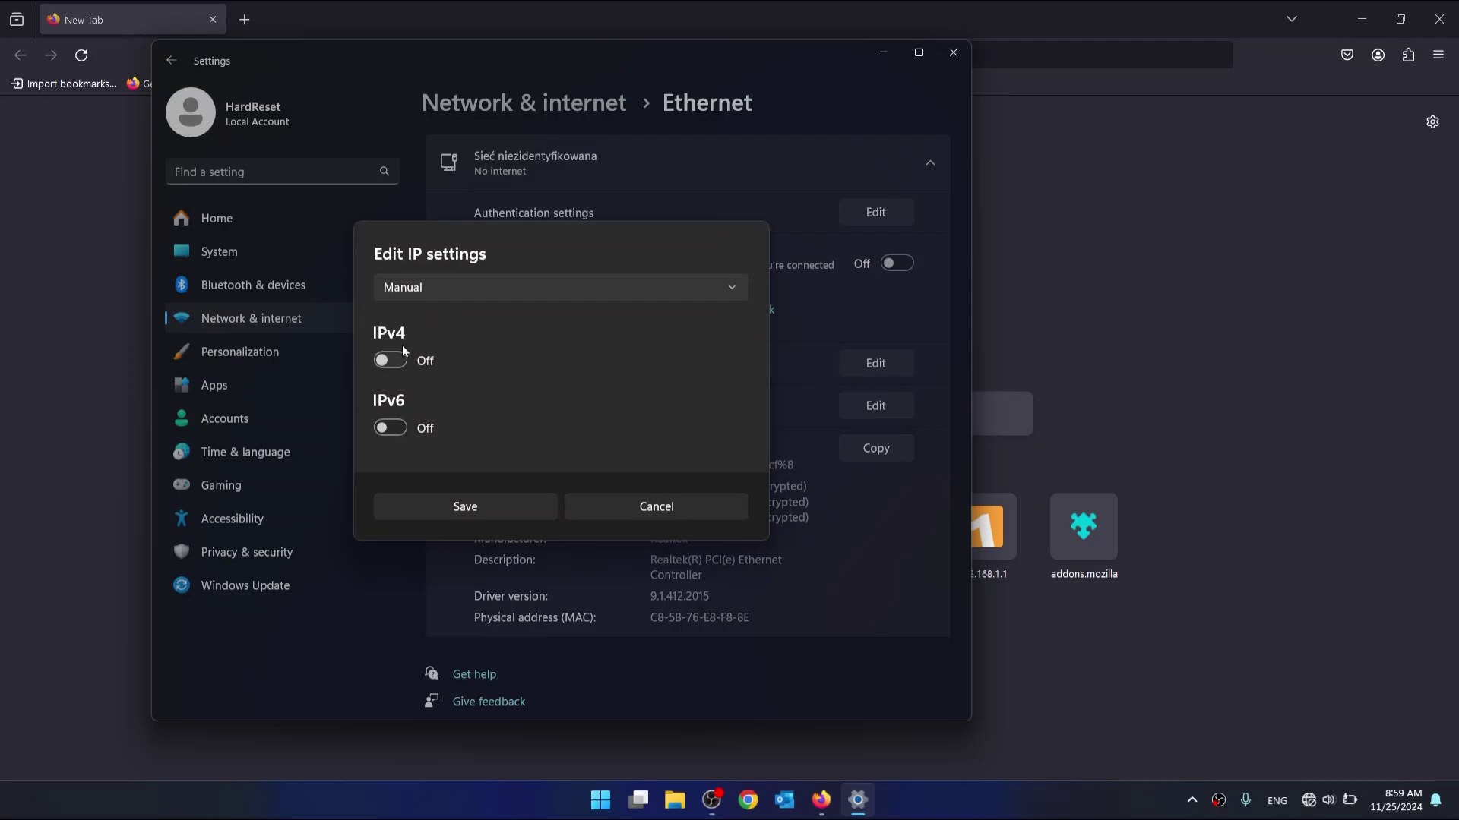
{"action": "left_click", "coordinate": [389, 360]}
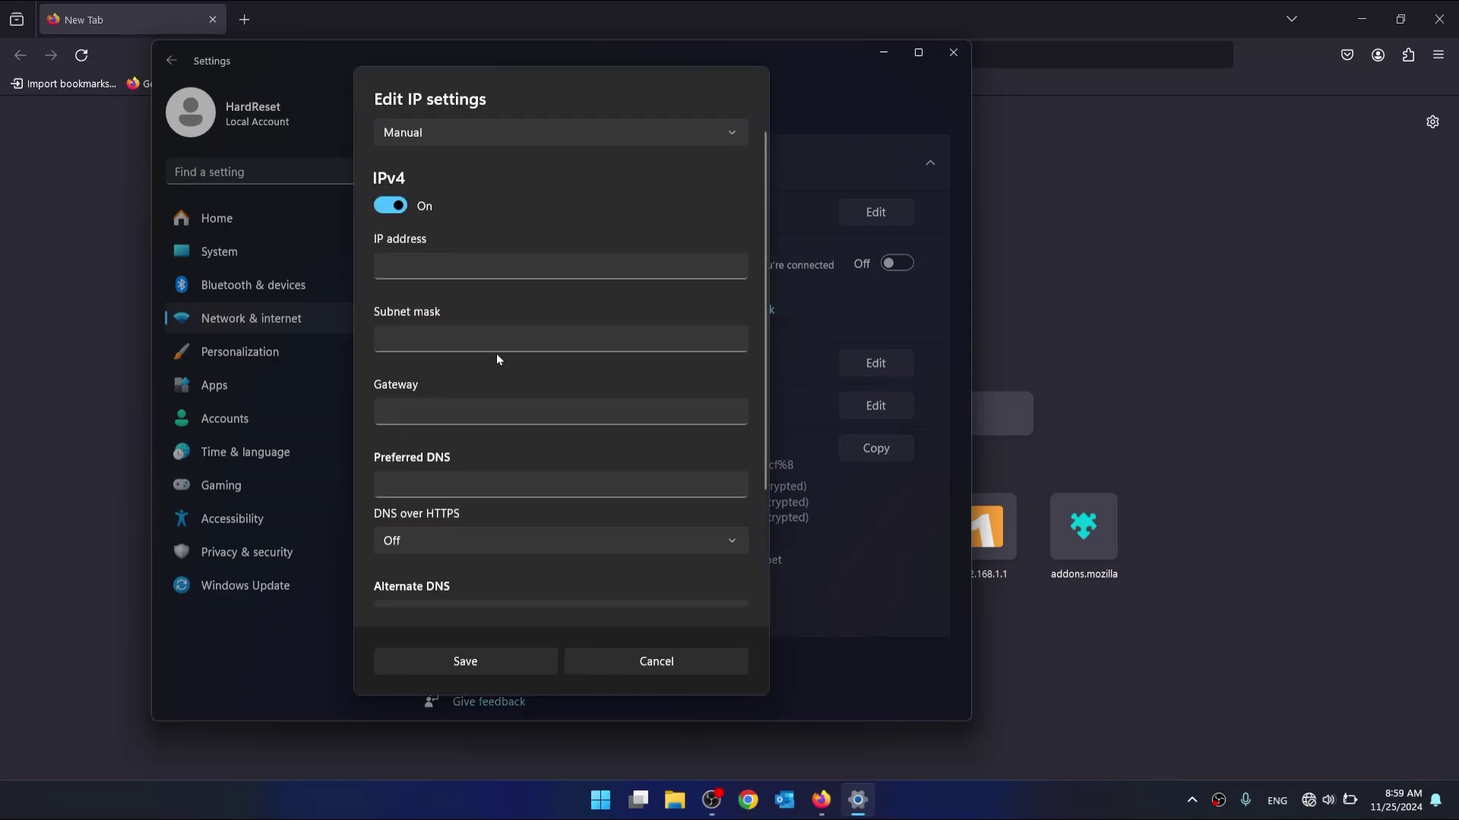
{"action": "left_click", "coordinate": [485, 267]}
{"action": "type", "text": "192.168.0.10"}
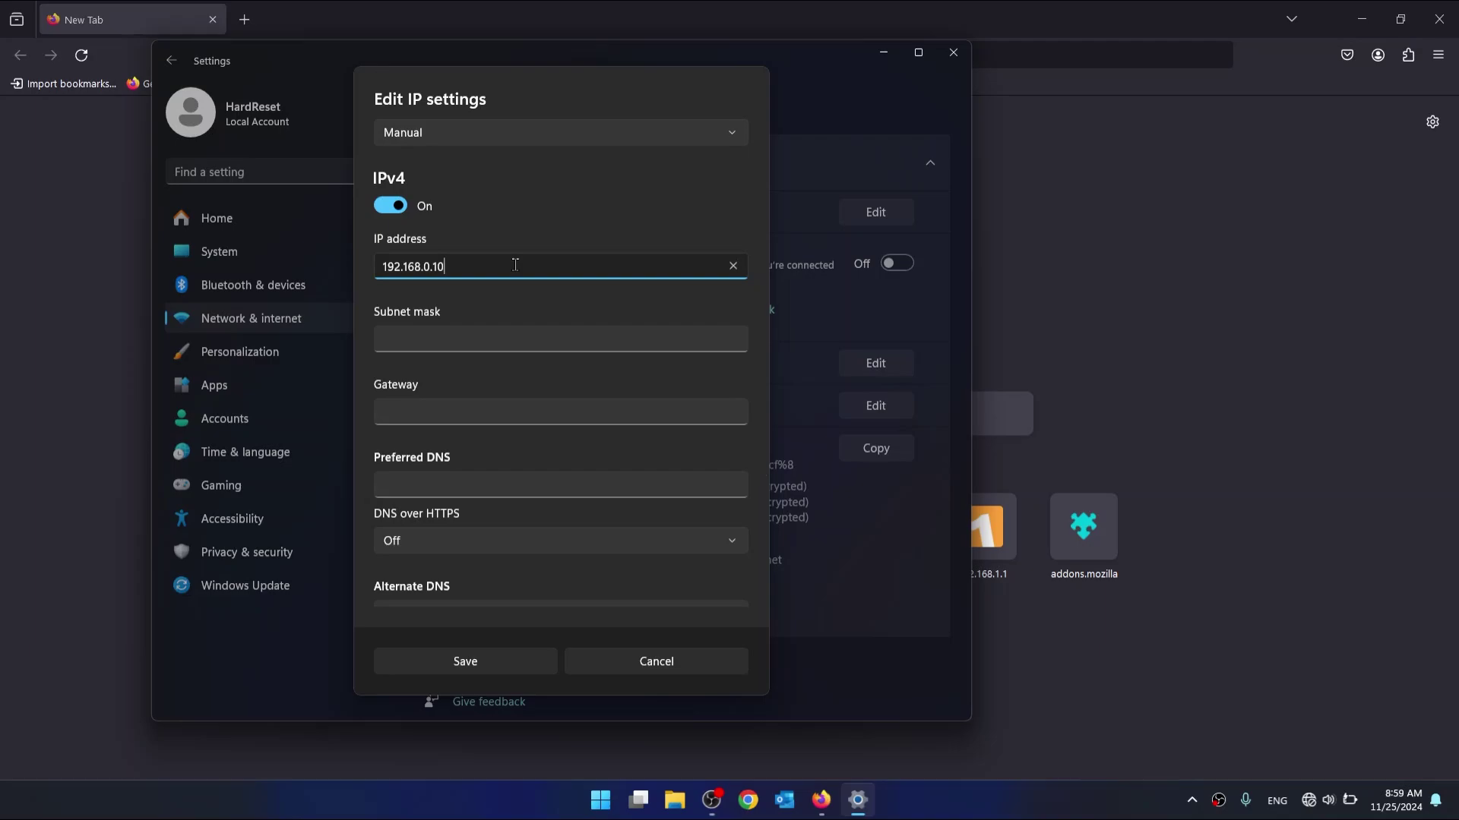
{"action": "left_click", "coordinate": [495, 339]}
{"action": "type", "text": "255"}
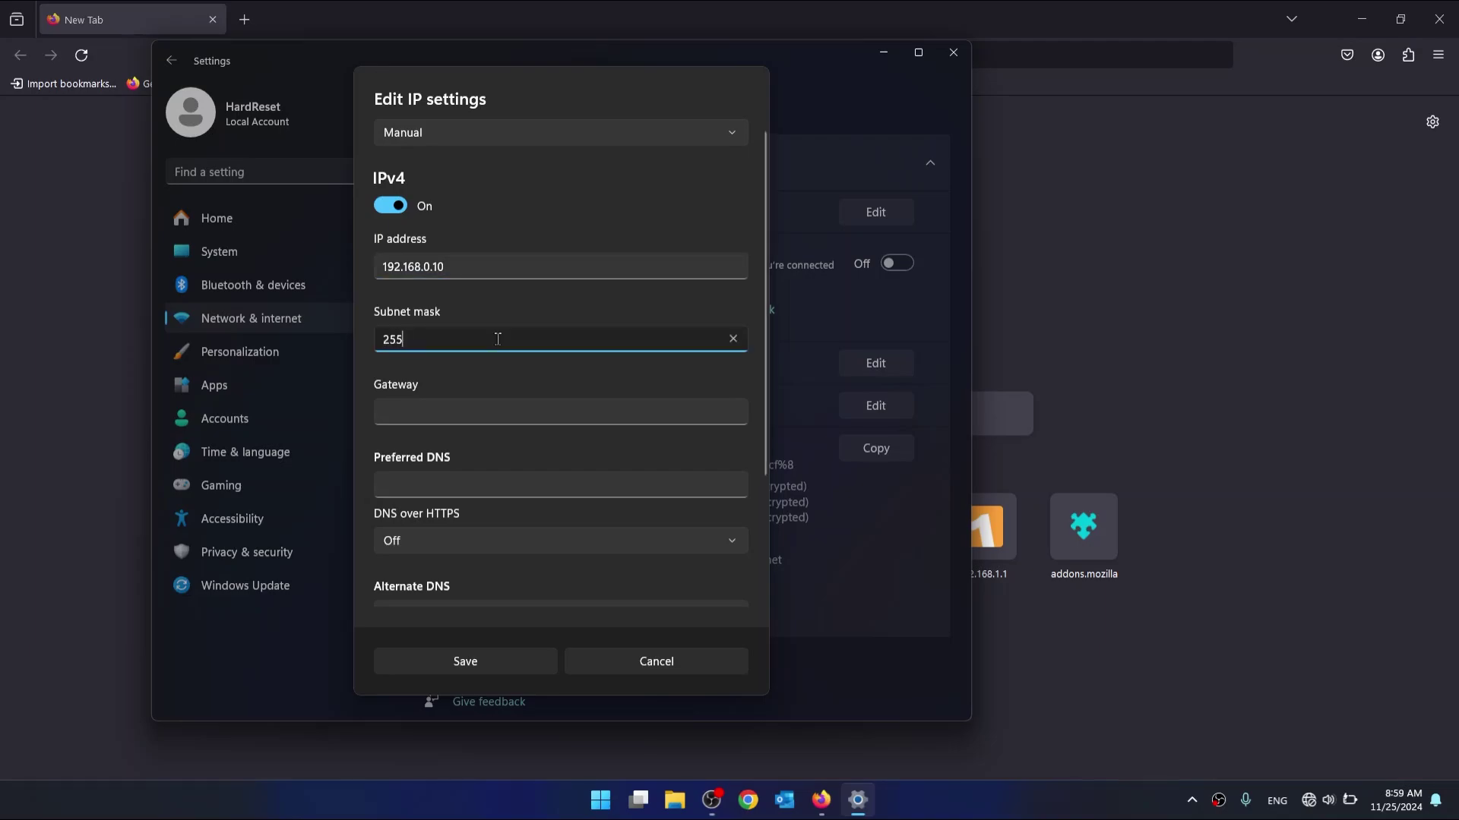
{"action": "type", "text": ".255.0"}
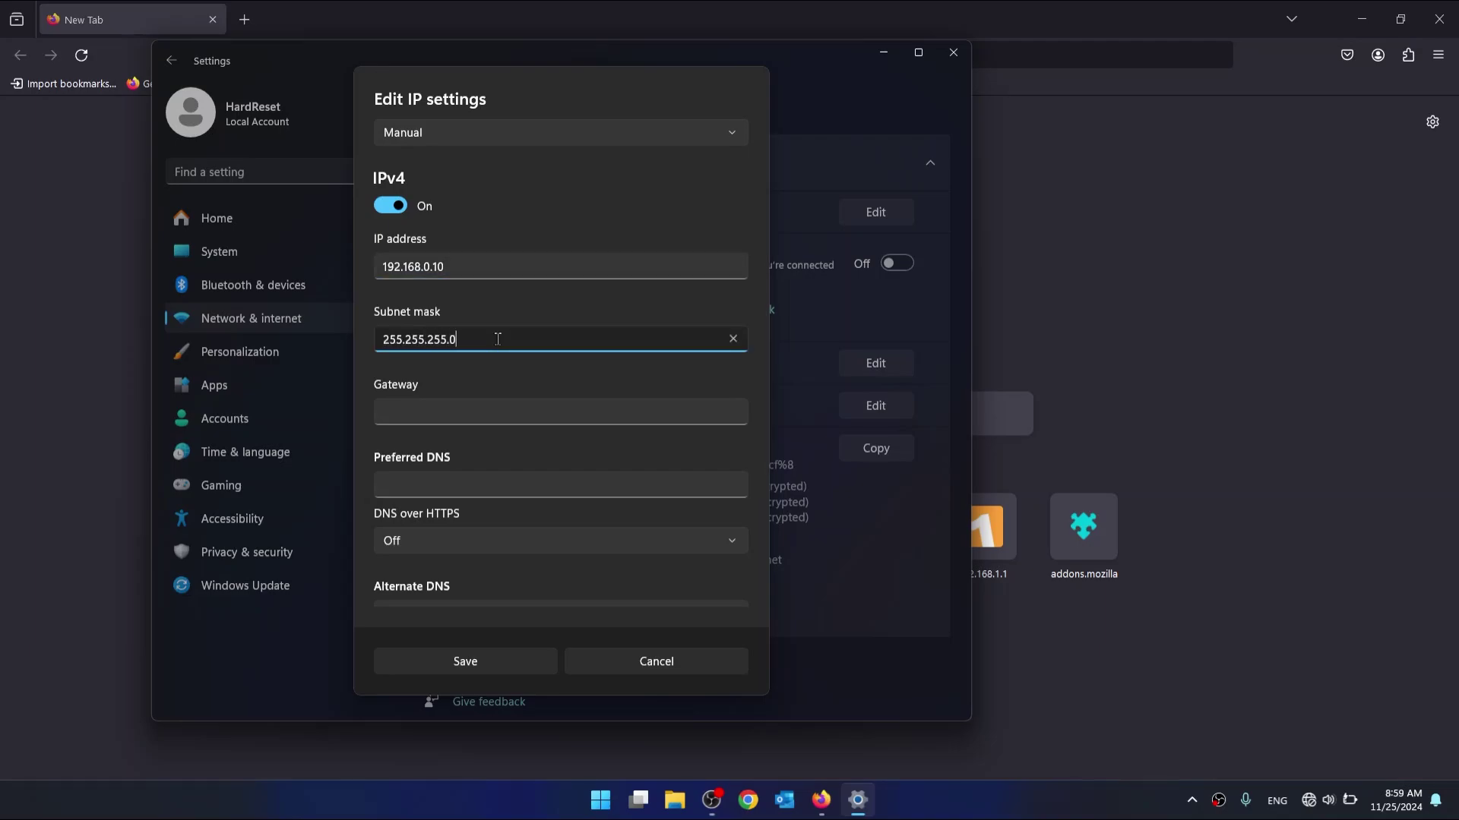
{"action": "left_click", "coordinate": [465, 661]}
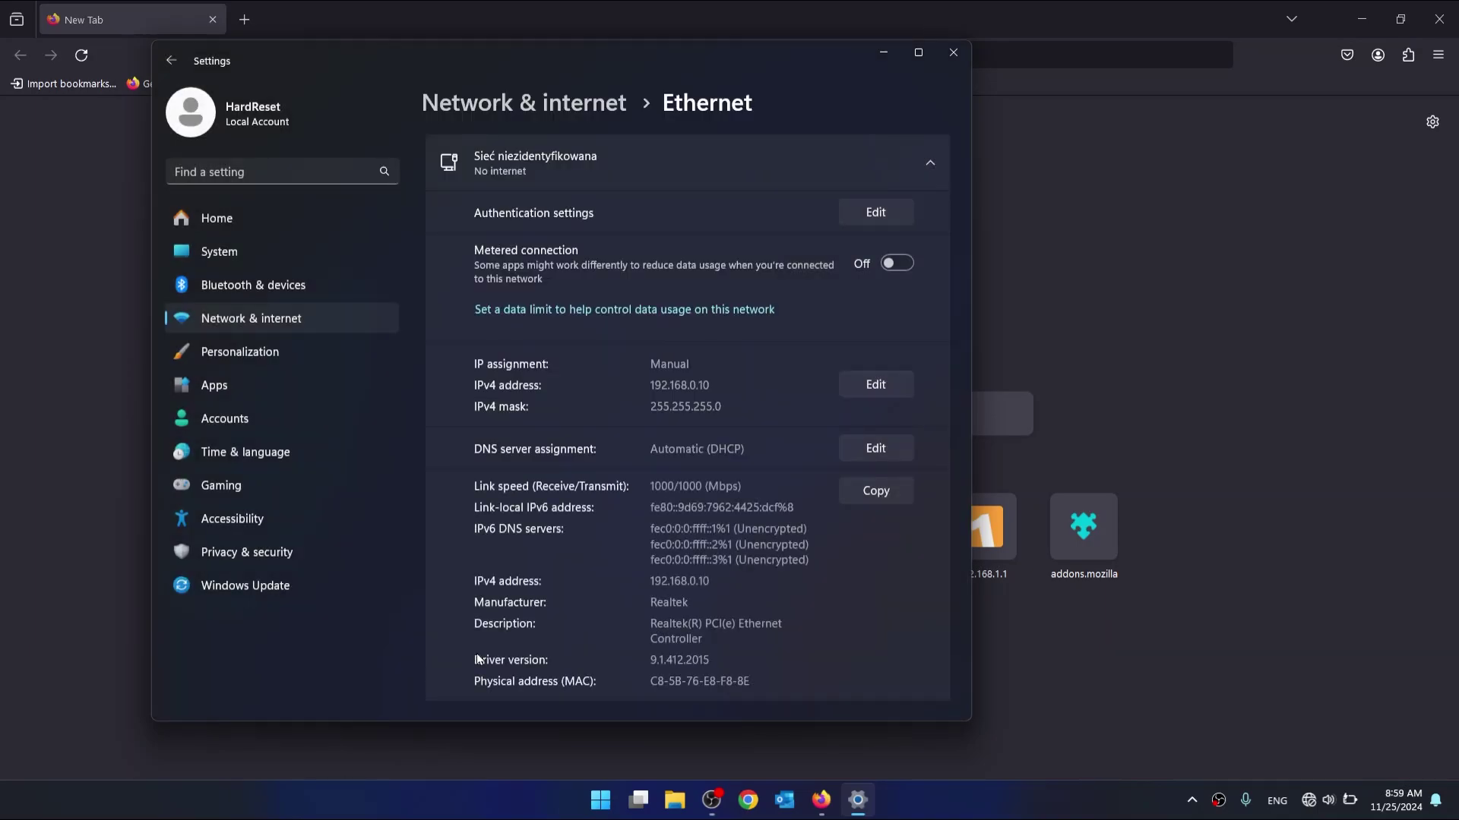
Step: Minimize Settings and log in to the switch at 192.168.0.1 as admin
{"action": "left_click", "coordinate": [1175, 376]}
{"action": "left_click", "coordinate": [327, 54]}
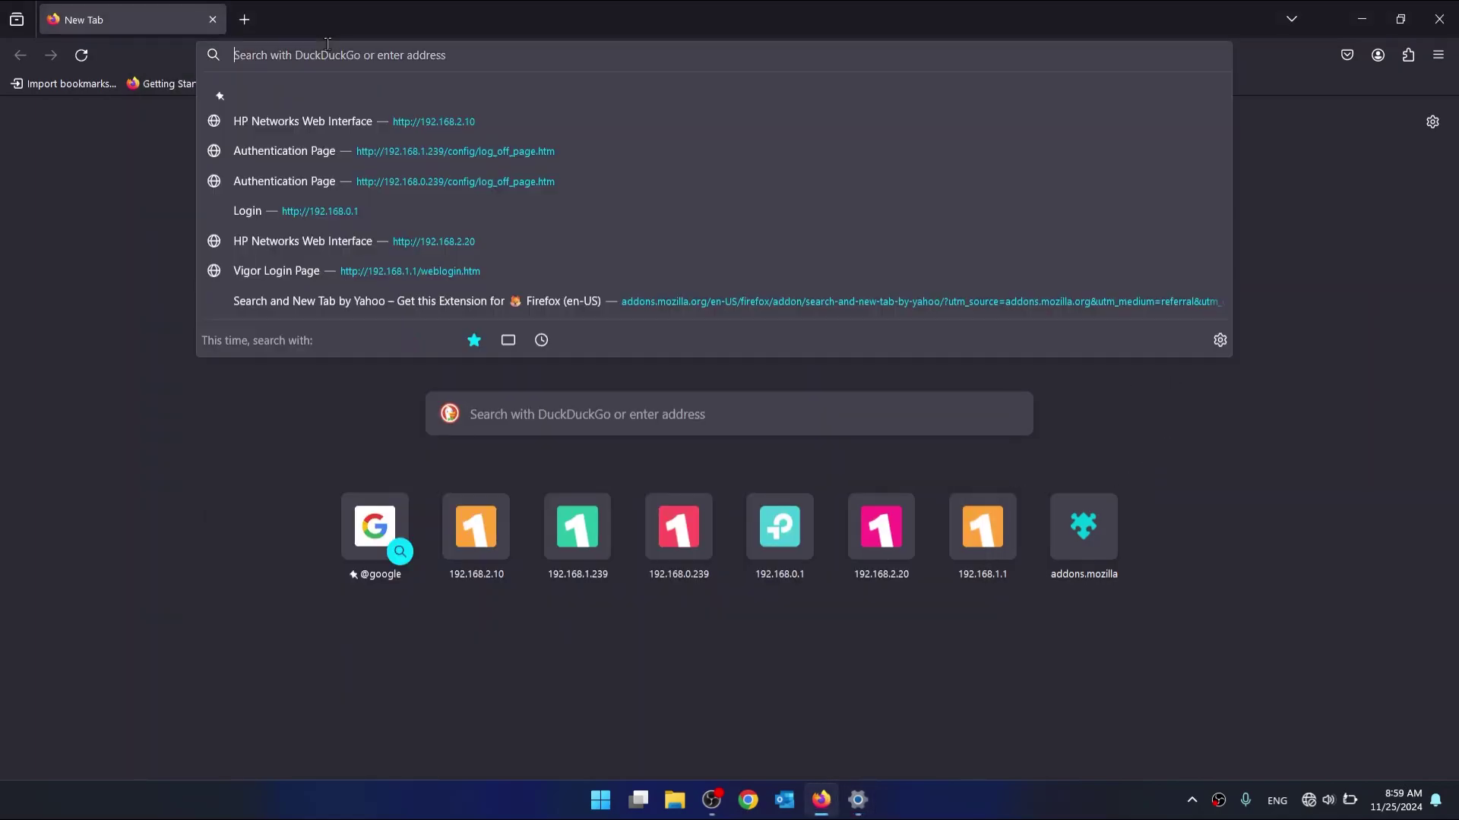
{"action": "type", "text": "192.168.0.1"}
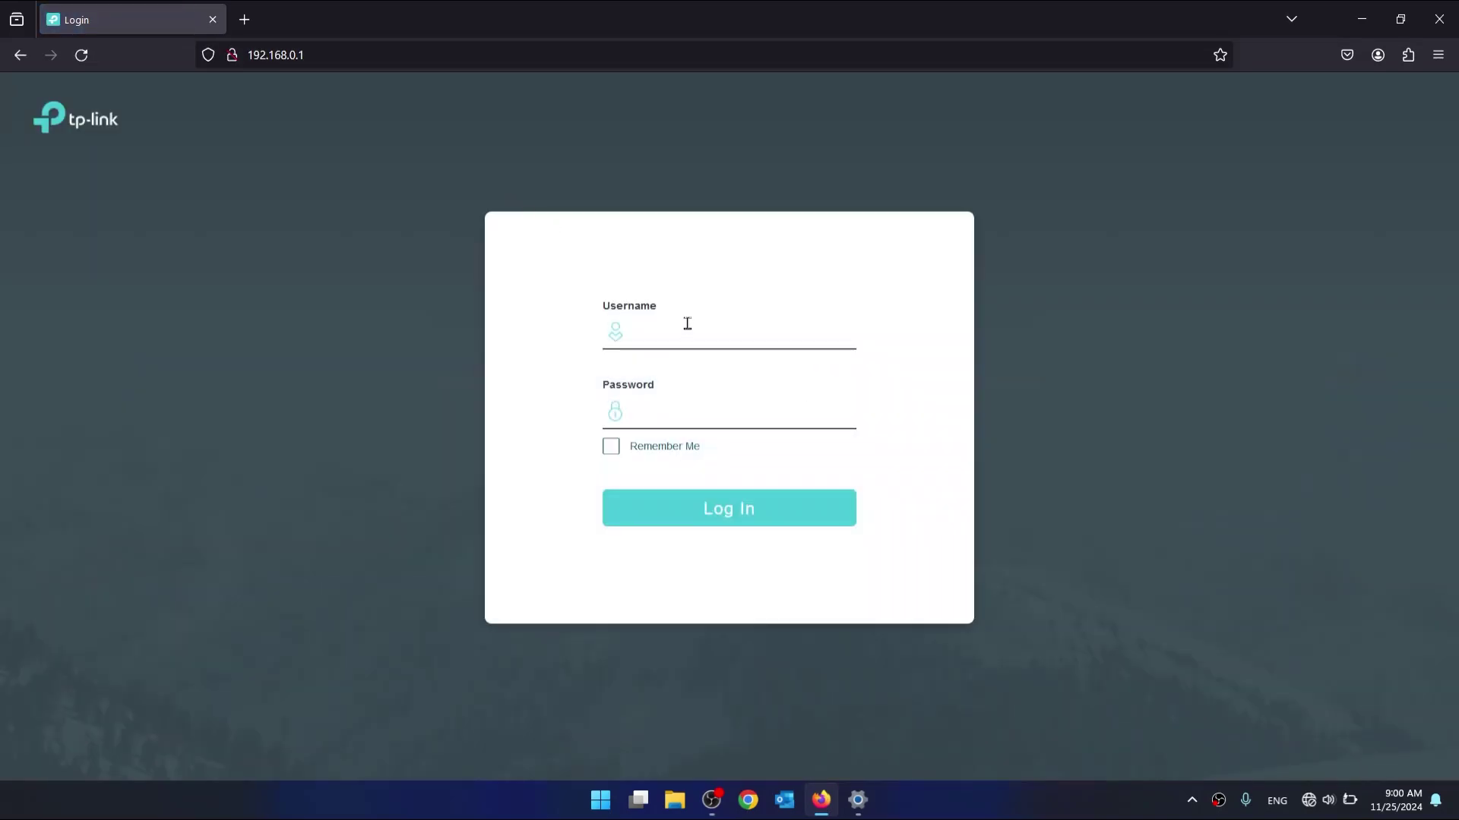
{"action": "left_click", "coordinate": [661, 331]}
{"action": "key", "text": "Tab"}
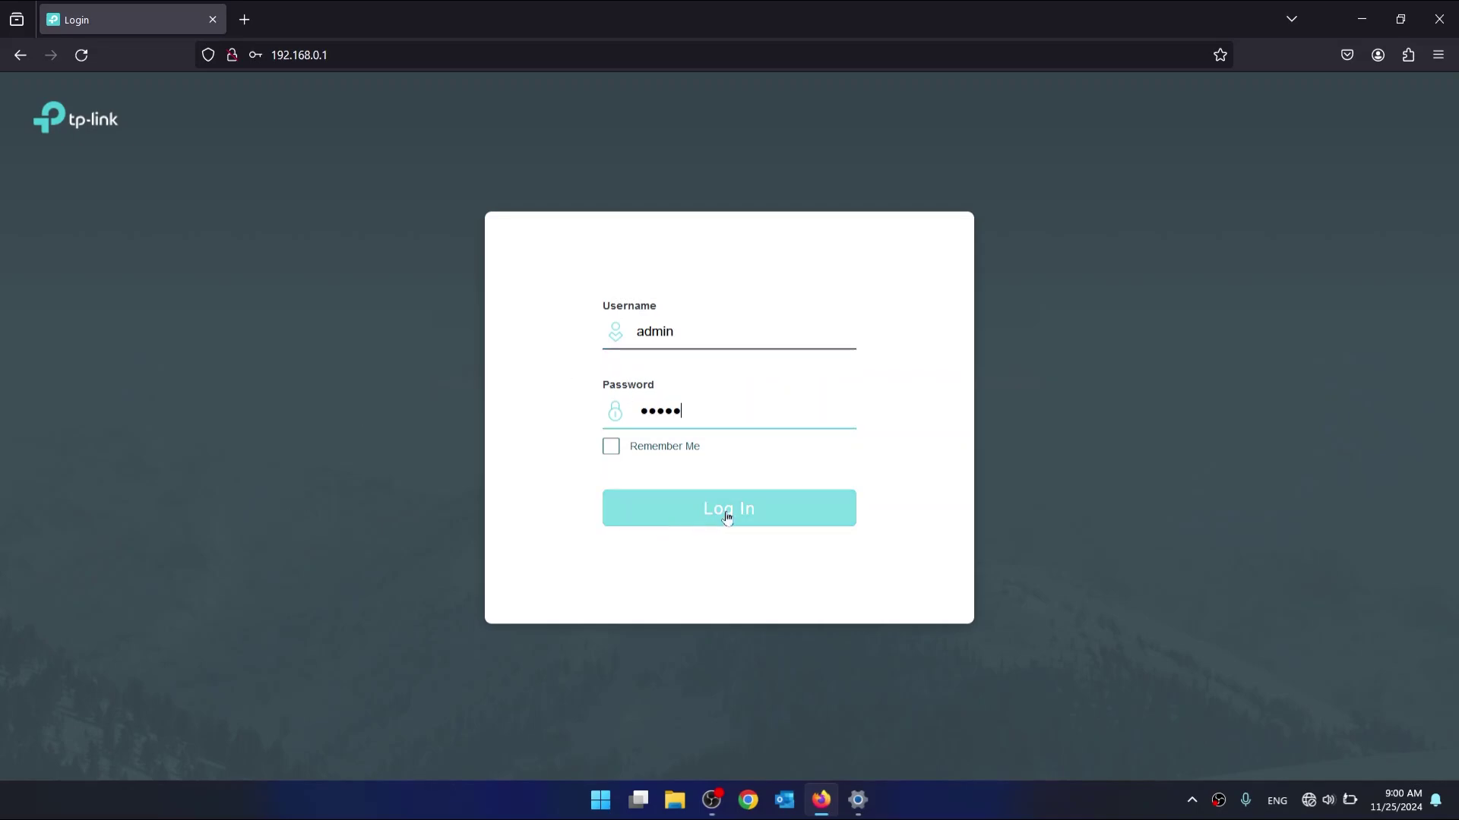
{"action": "left_click", "coordinate": [718, 508]}
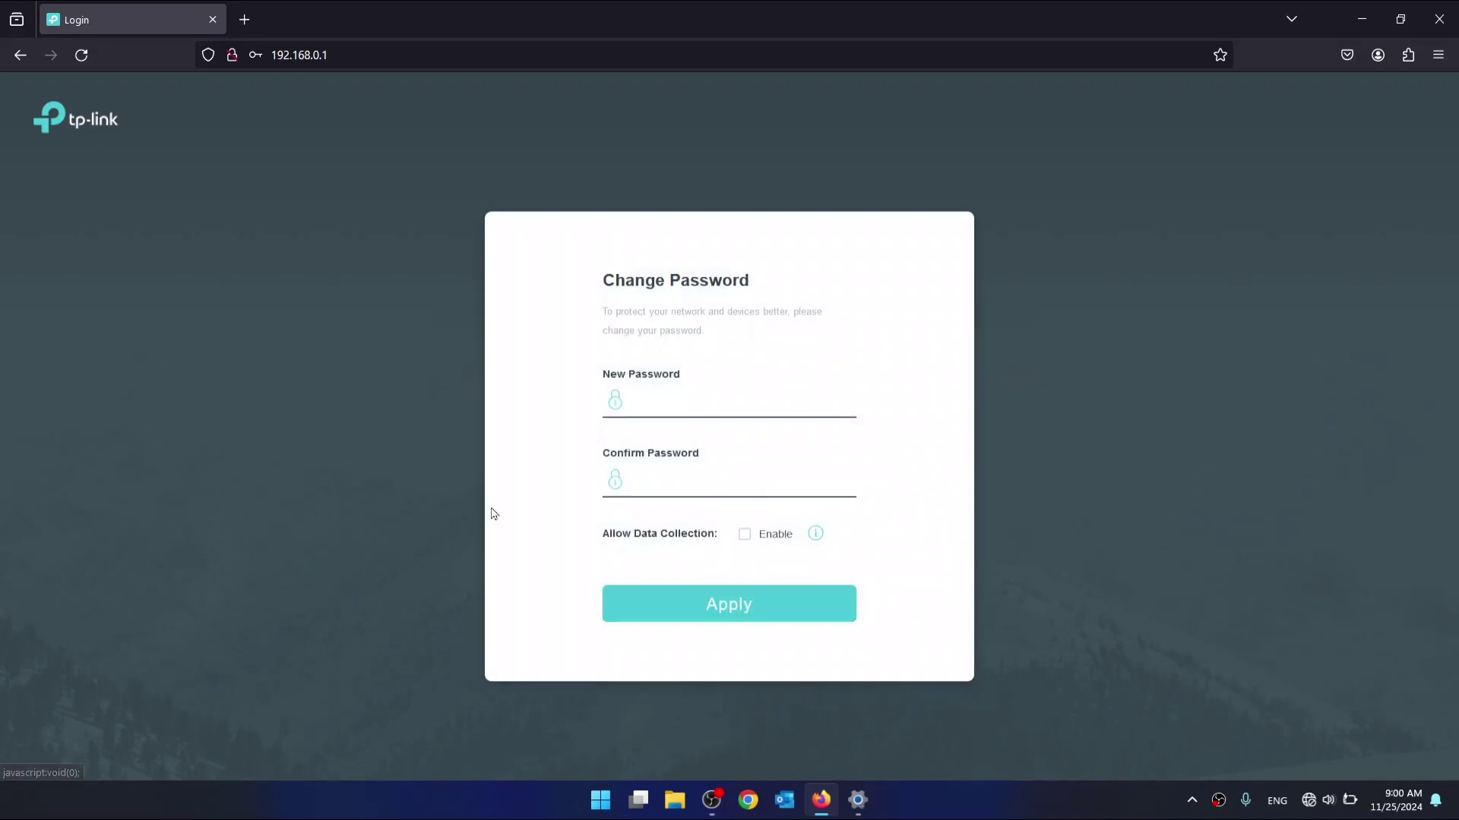
Step: Apply a new confirmed admin password and save the login in Firefox
{"action": "left_click", "coordinate": [658, 400]}
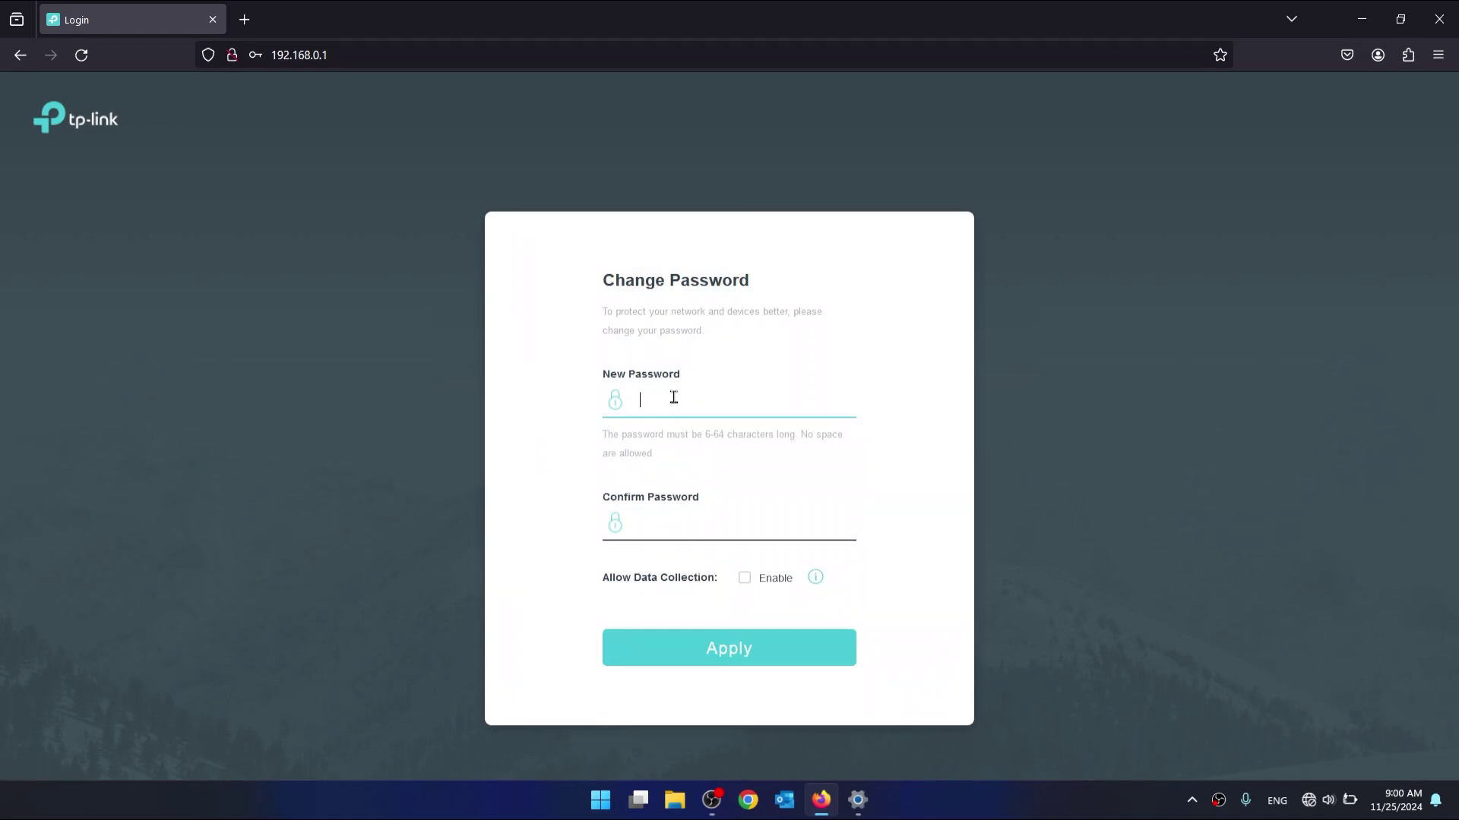
{"action": "left_click", "coordinate": [719, 519]}
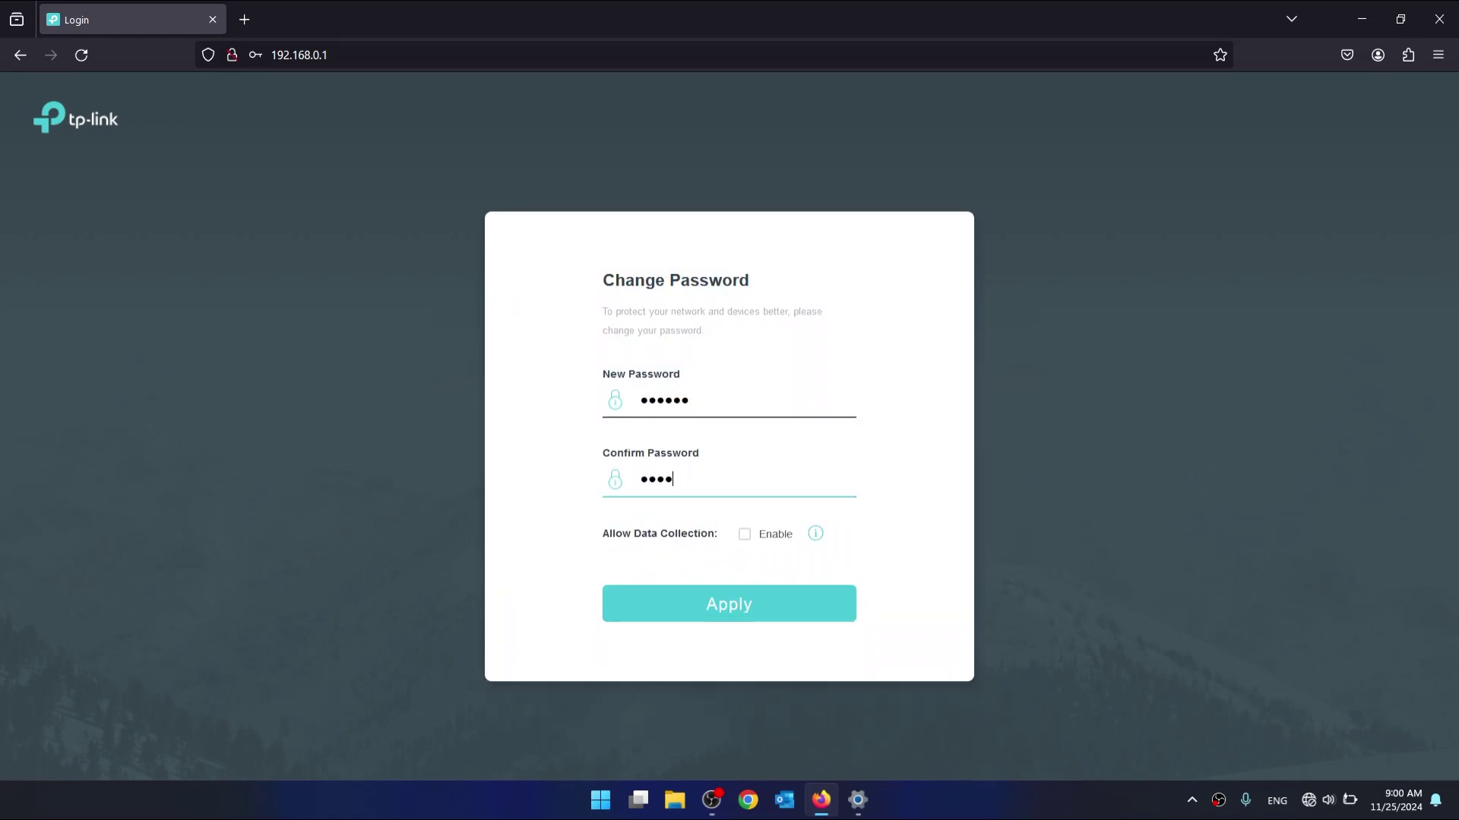
{"action": "left_click", "coordinate": [749, 610]}
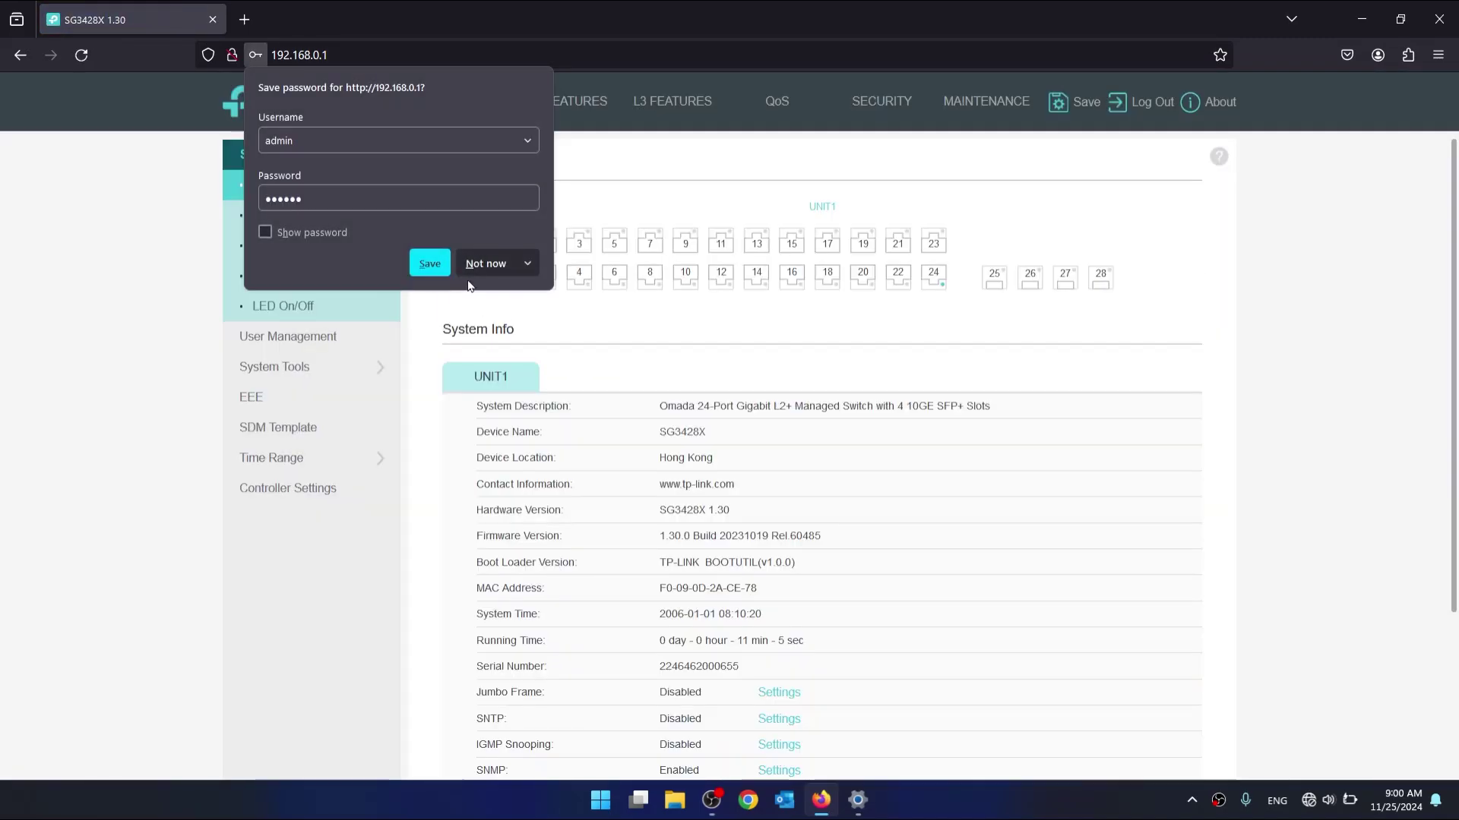
{"action": "left_click", "coordinate": [428, 263]}
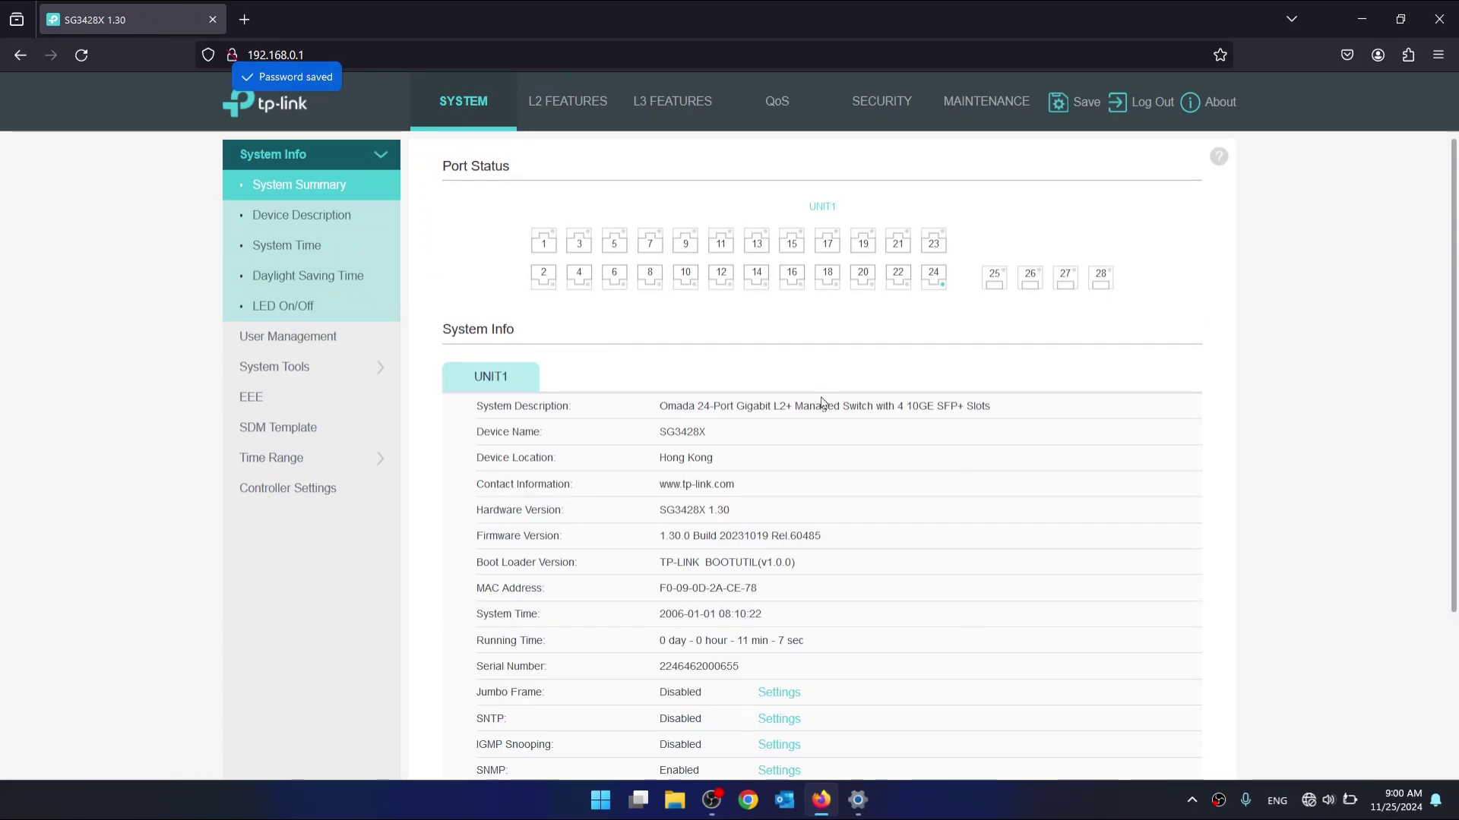